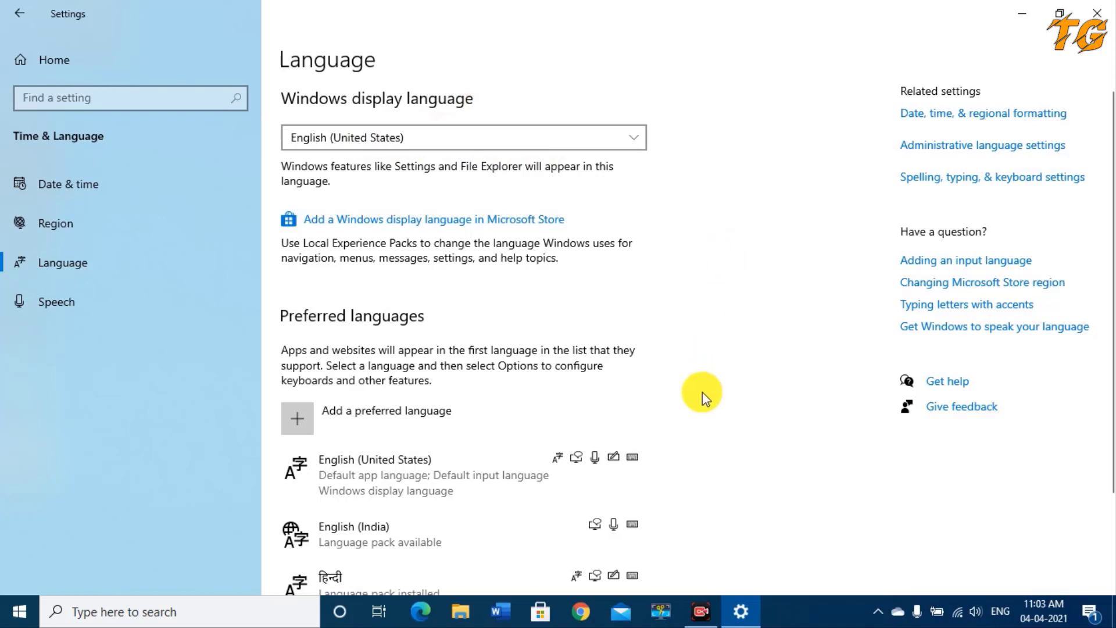
- Start adding a preferred language in the Windows language settings
{"action": "scroll", "coordinate": [702, 392], "scroll_direction": "down", "scroll_amount": 2}
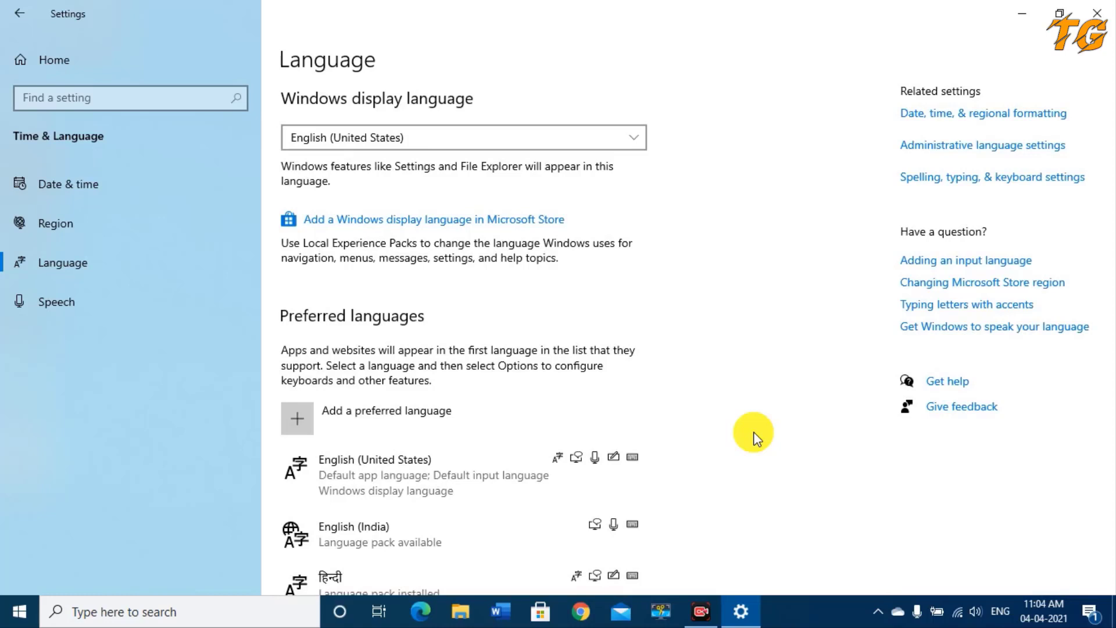
{"action": "scroll", "coordinate": [754, 437], "scroll_direction": "down", "scroll_amount": 2}
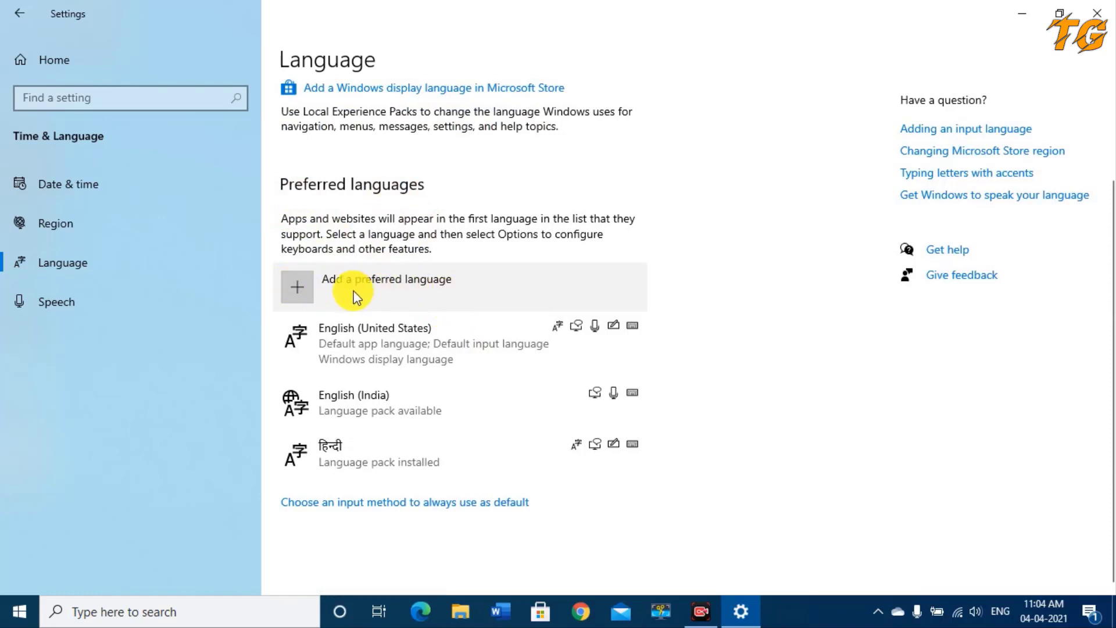
{"action": "left_click", "coordinate": [300, 287]}
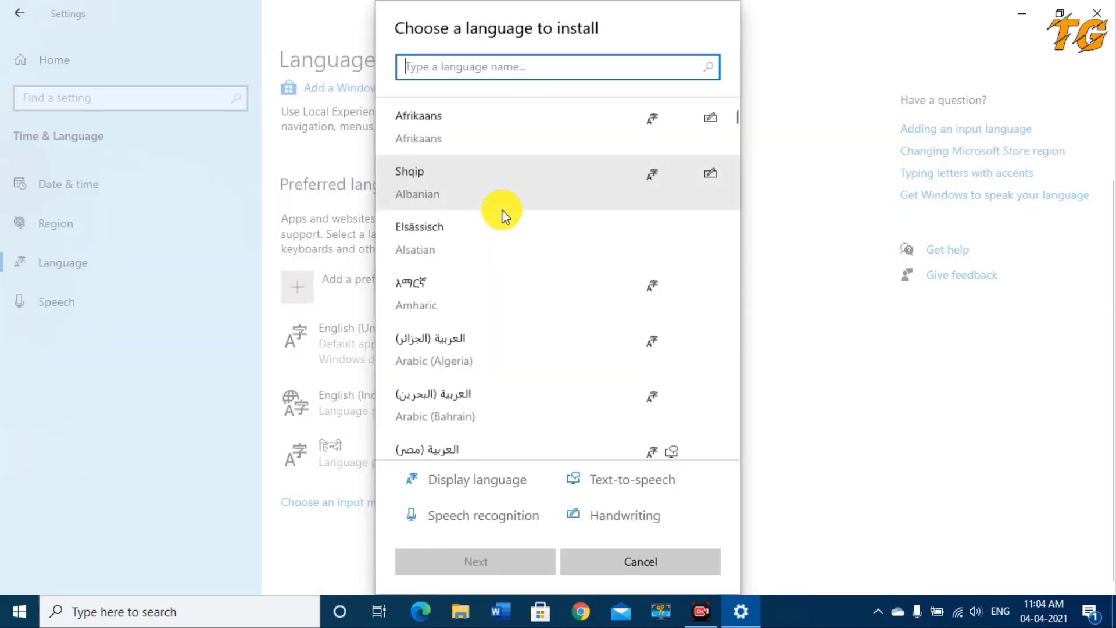
- Browse the installable languages with their supported features, and search the list for Dutch
{"action": "scroll", "coordinate": [500, 232], "scroll_direction": "down", "scroll_amount": 10}
{"action": "scroll", "coordinate": [500, 245], "scroll_direction": "up", "scroll_amount": 2}
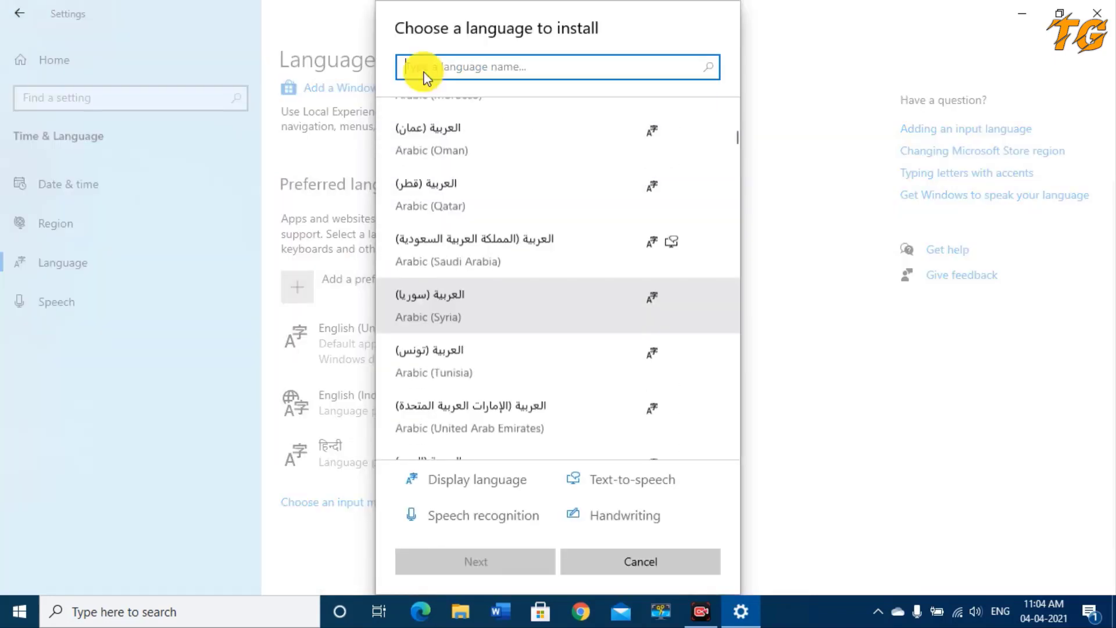
{"action": "scroll", "coordinate": [491, 255], "scroll_direction": "down", "scroll_amount": 3}
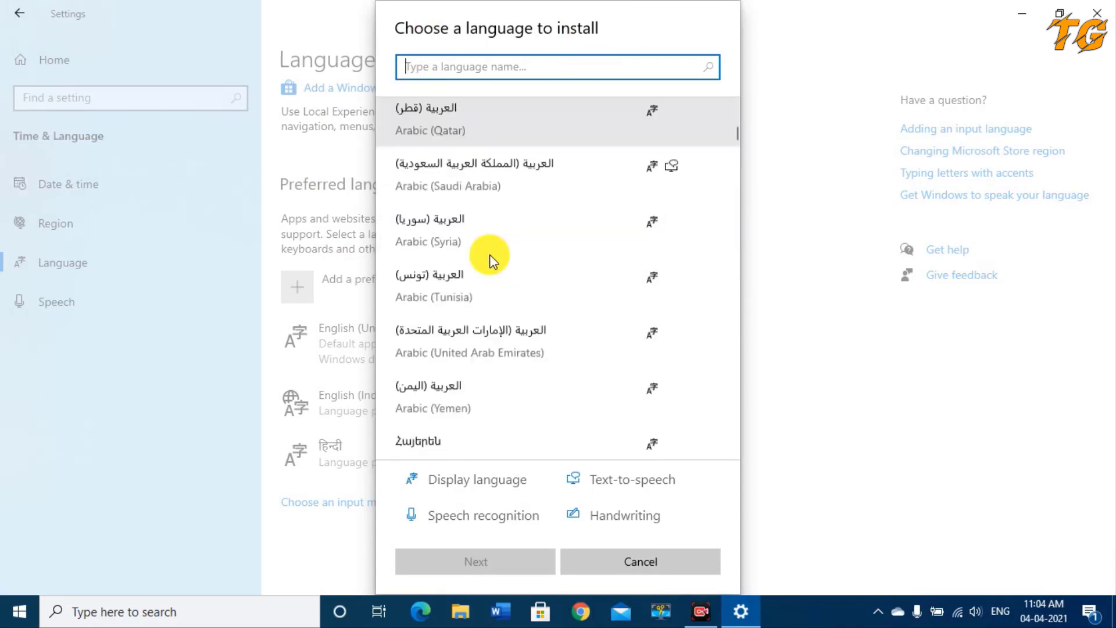
{"action": "scroll", "coordinate": [490, 255], "scroll_direction": "down", "scroll_amount": 10}
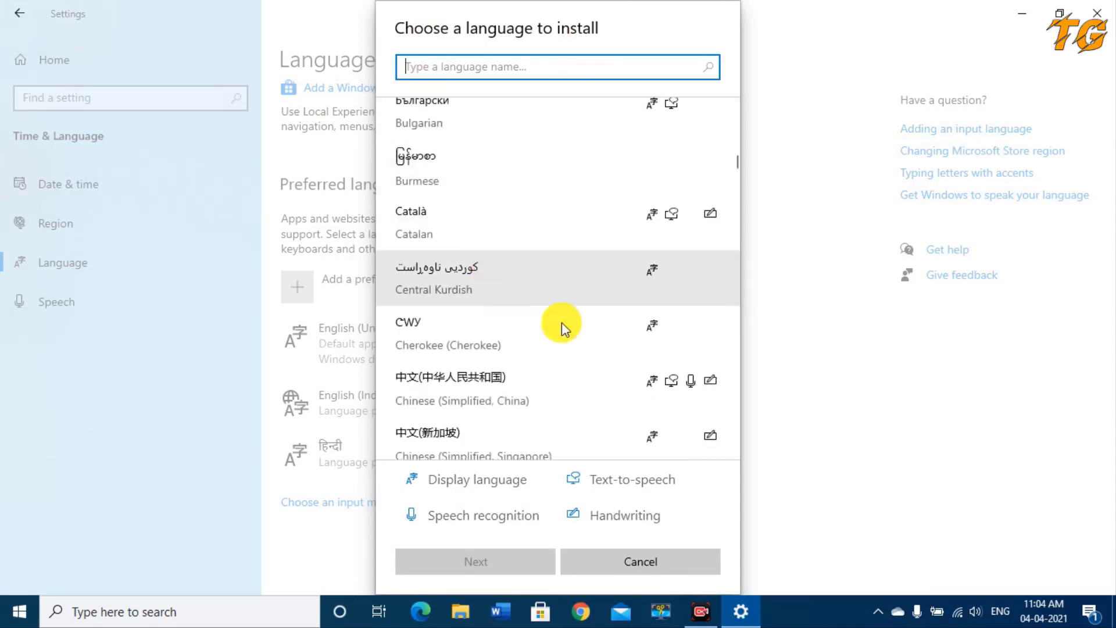
{"action": "scroll", "coordinate": [669, 326], "scroll_direction": "down", "scroll_amount": 1}
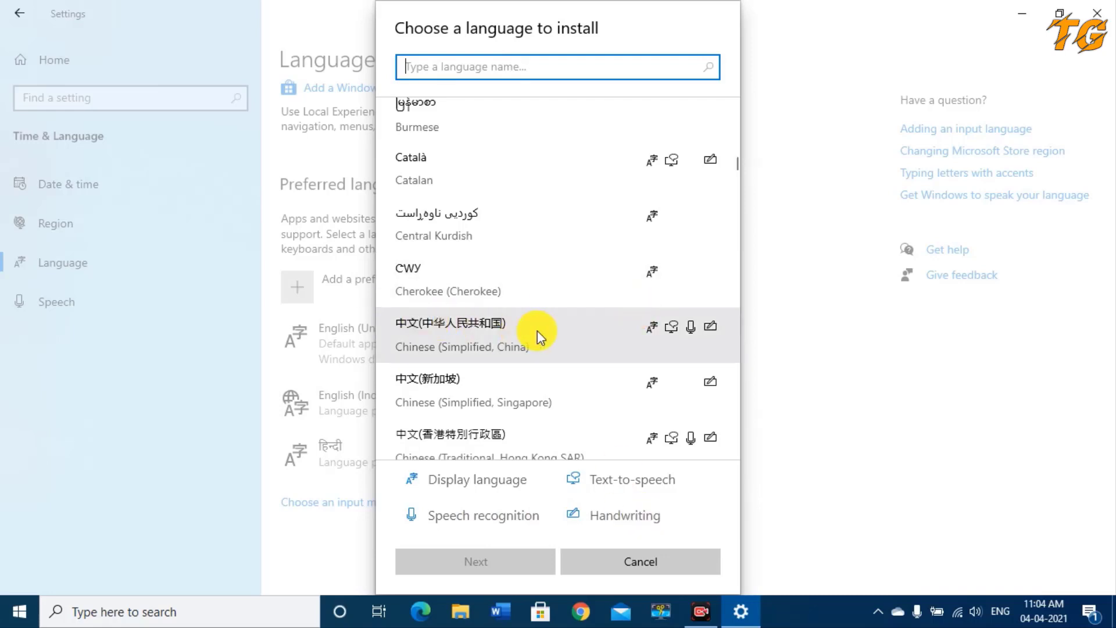
{"action": "scroll", "coordinate": [693, 333], "scroll_direction": "down", "scroll_amount": 3}
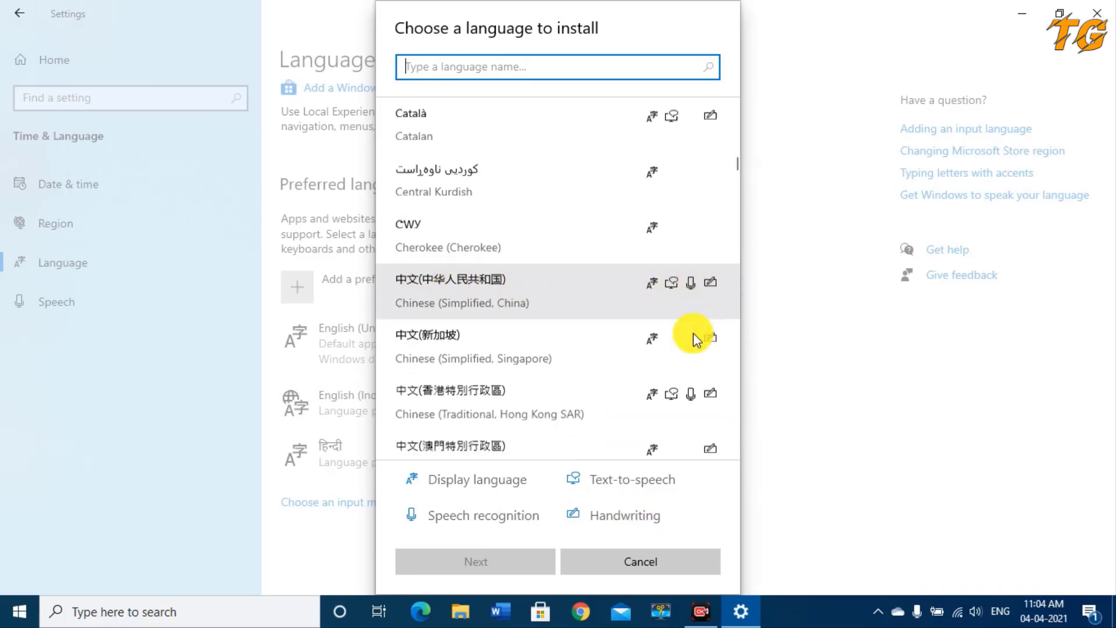
{"action": "scroll", "coordinate": [600, 260], "scroll_direction": "up", "scroll_amount": 6}
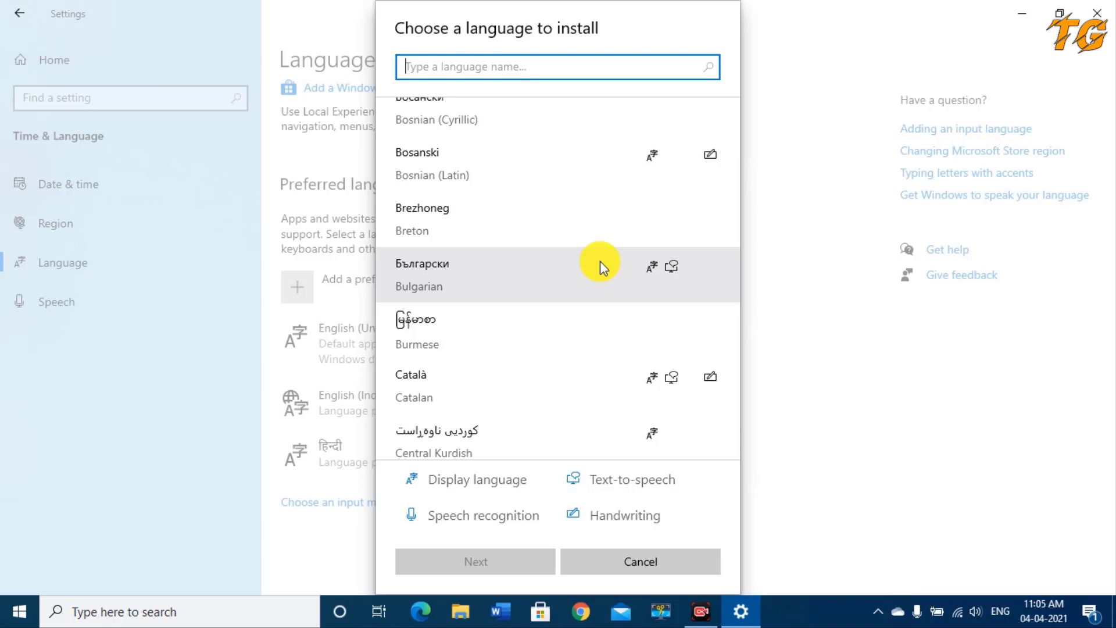
{"action": "type", "text": "dutch"}
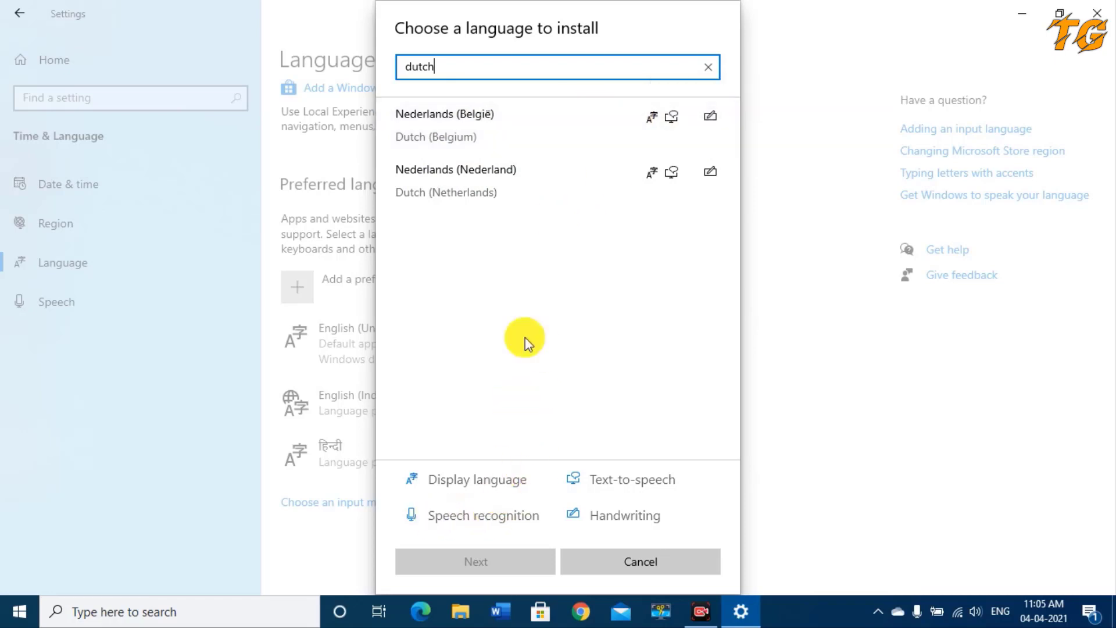
- Search the installable languages for tamil instead, choose Tamil (India), and continue to its installation features
{"action": "left_click_drag", "start_coordinate": [462, 68], "coordinate": [394, 67]}
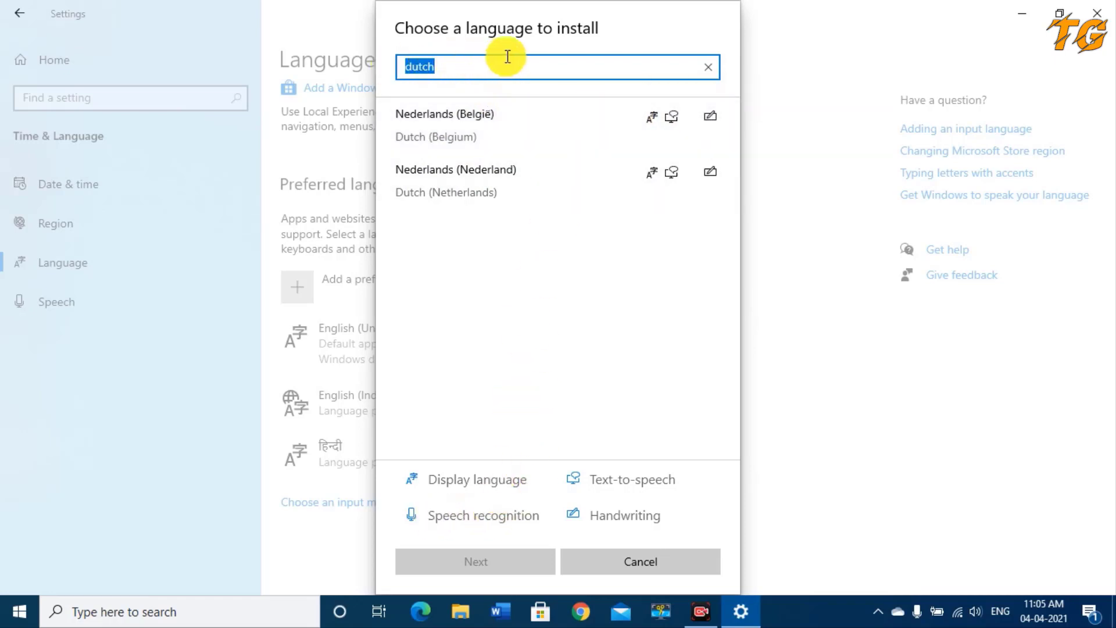
{"action": "type", "text": "tamil"}
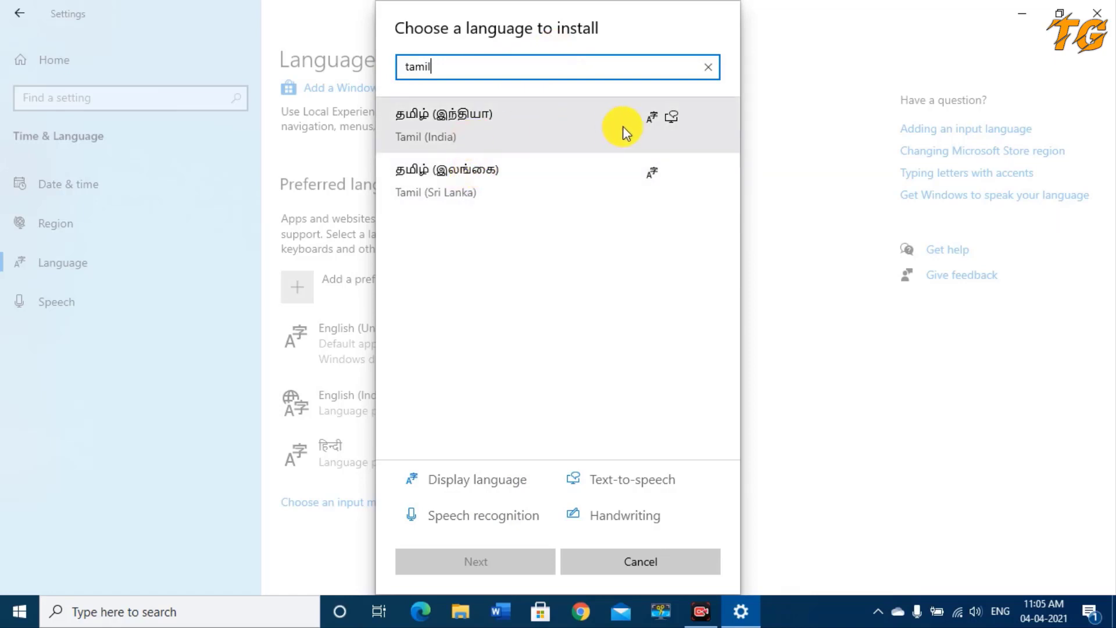
{"action": "mouse_move", "coordinate": [654, 116]}
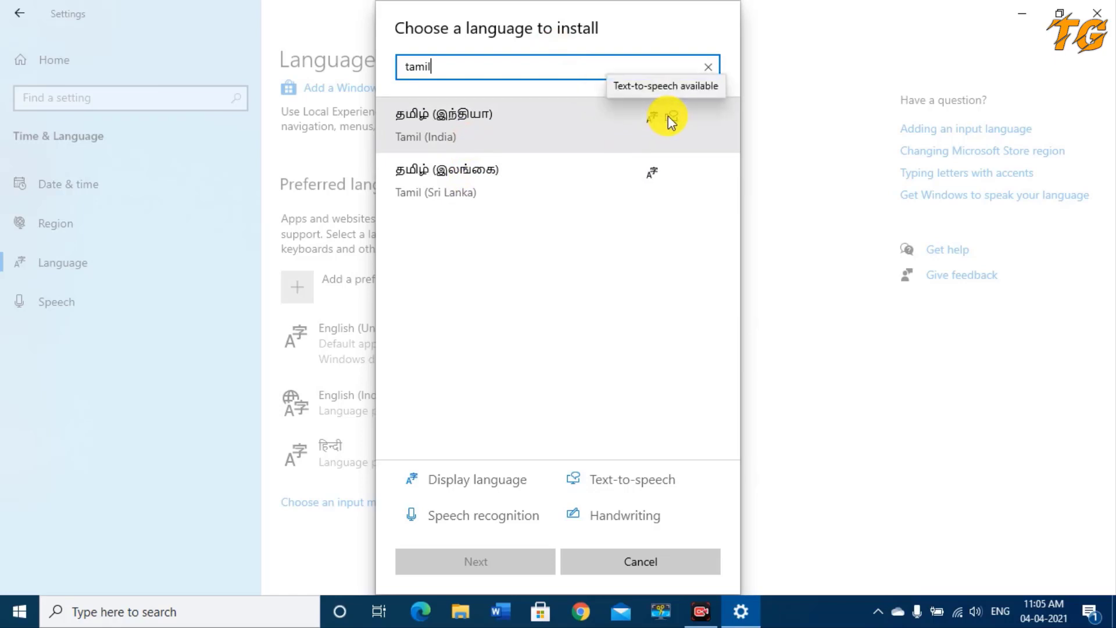
{"action": "left_click", "coordinate": [468, 128]}
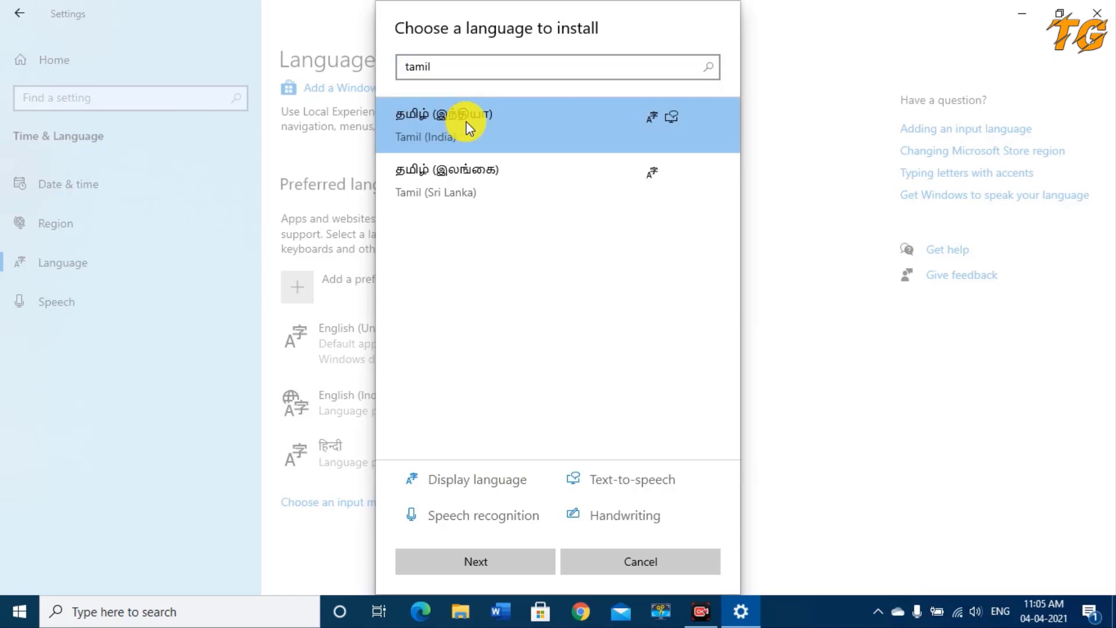
{"action": "left_click", "coordinate": [469, 562]}
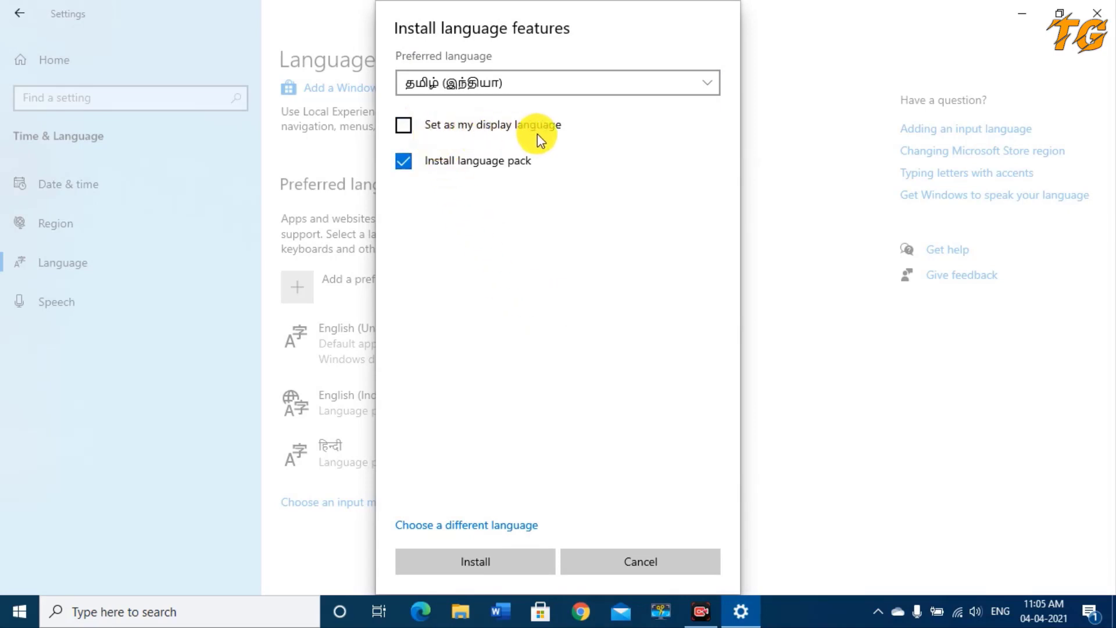
- Install the Tamil (India) language pack without setting it as the display language
{"action": "left_click", "coordinate": [404, 125]}
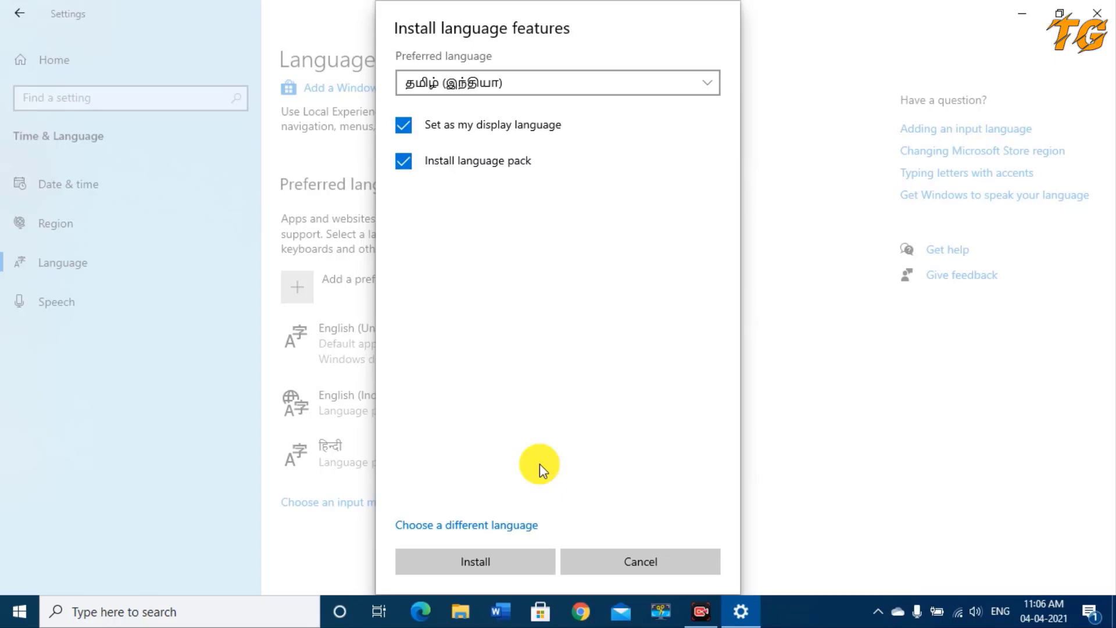
{"action": "left_click", "coordinate": [405, 125]}
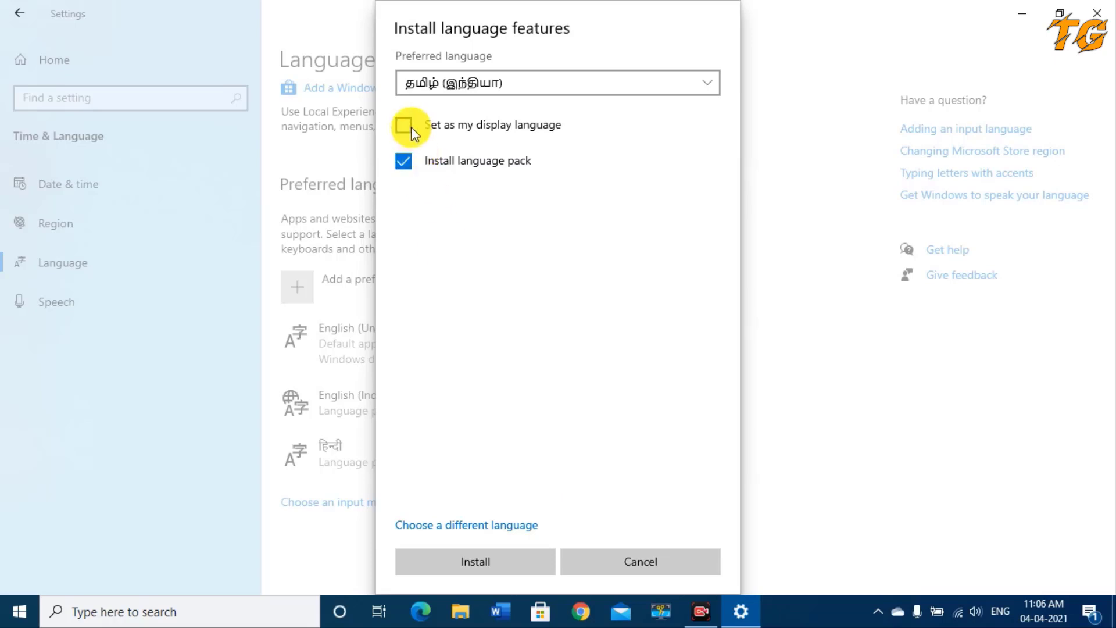
{"action": "left_click", "coordinate": [487, 563]}
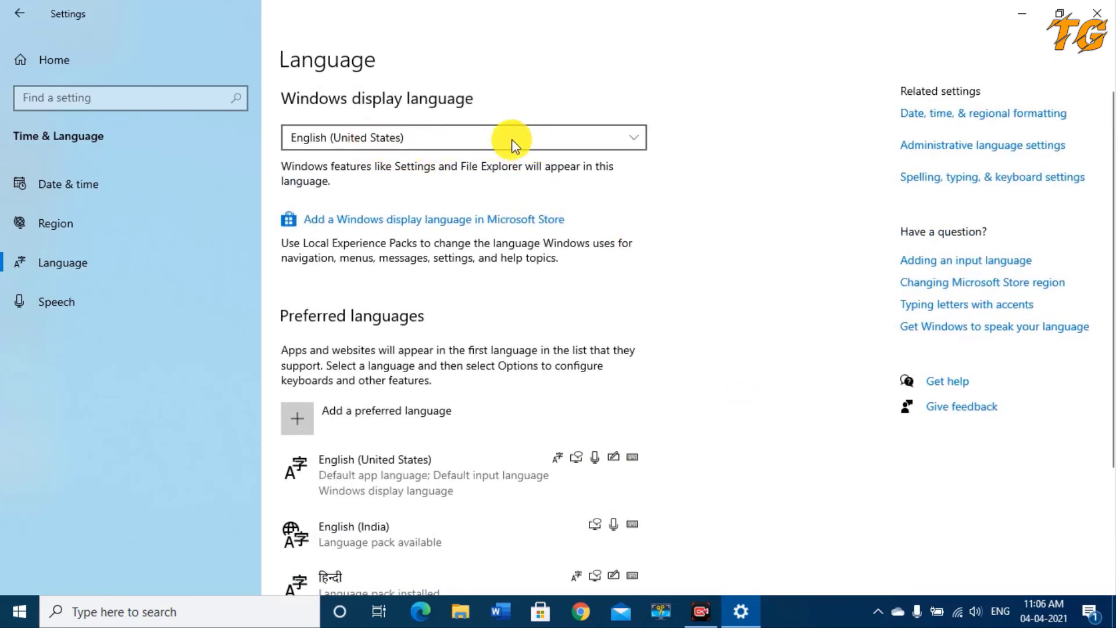
- Set the Windows display language to हिन्दी (Hindi) and sign out immediately to apply it
{"action": "left_click", "coordinate": [573, 139]}
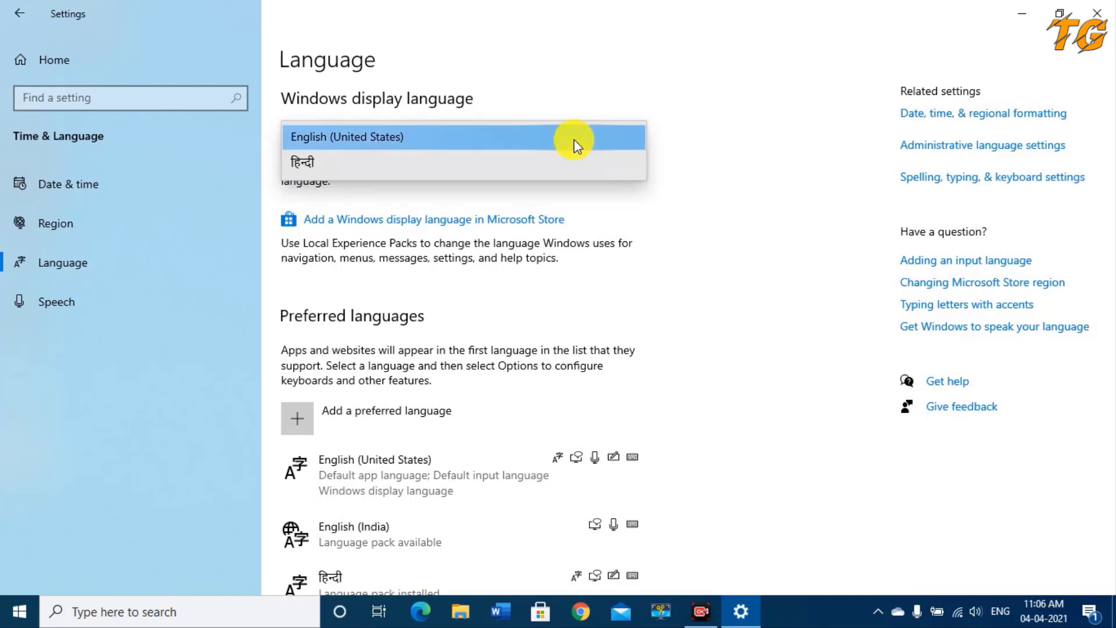
{"action": "left_click", "coordinate": [337, 166]}
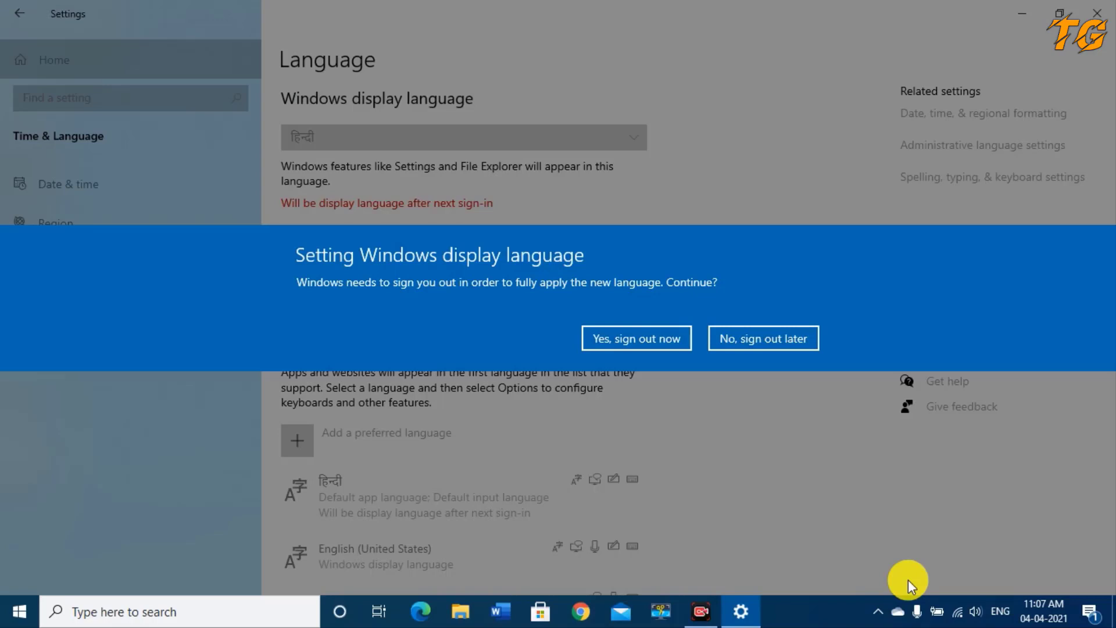
{"action": "left_click", "coordinate": [640, 344]}
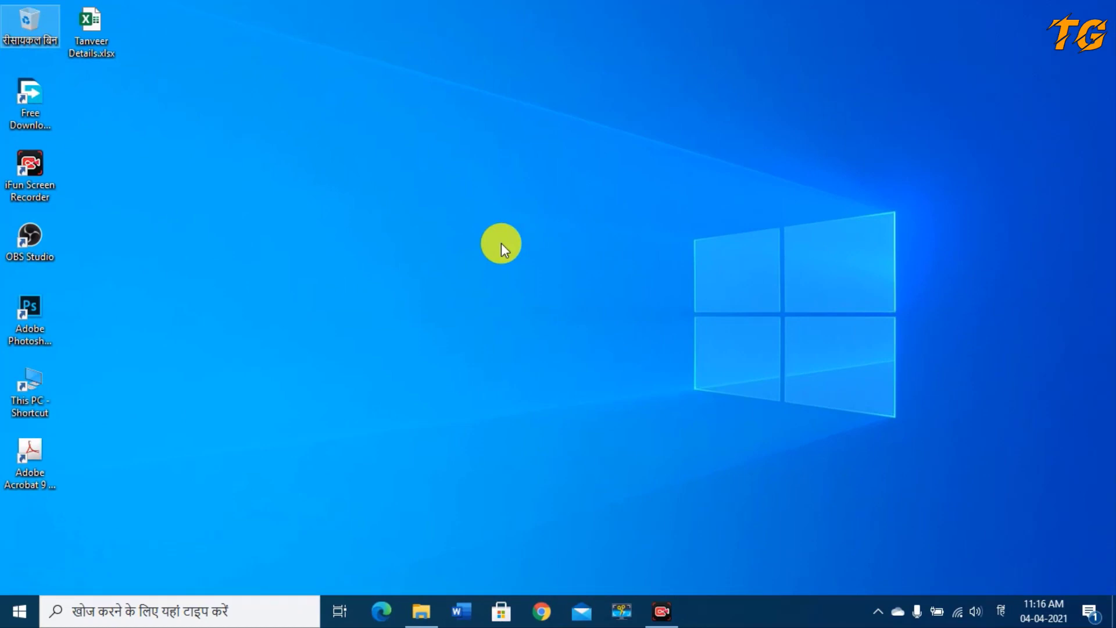
- Create a new folder on the desktop, keeping its default Hindi name
{"action": "right_click", "coordinate": [455, 176]}
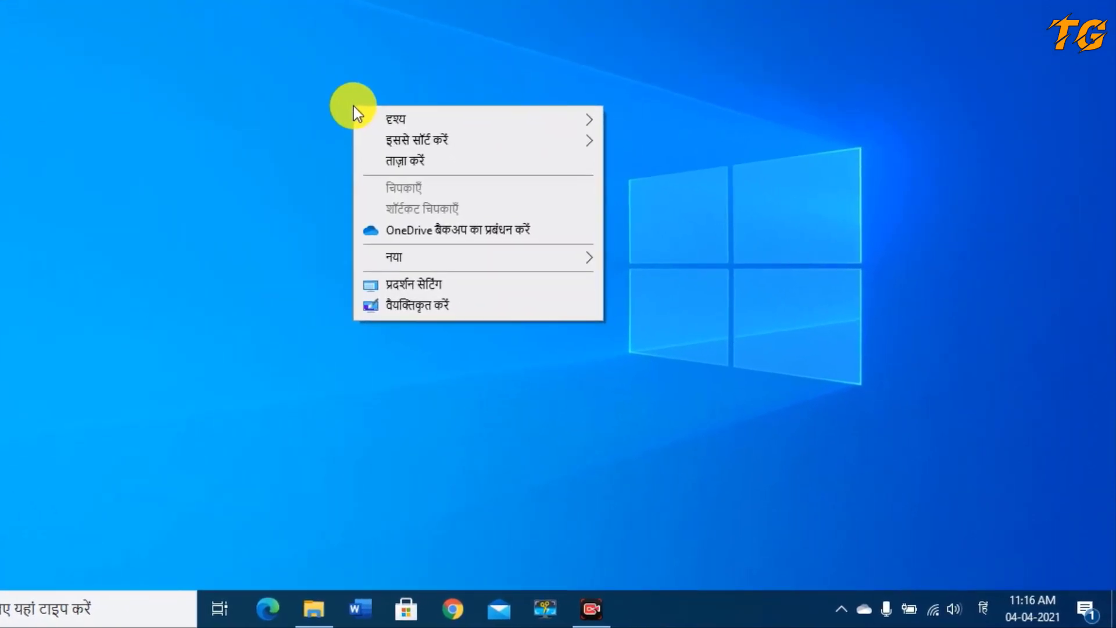
{"action": "mouse_move", "coordinate": [411, 120]}
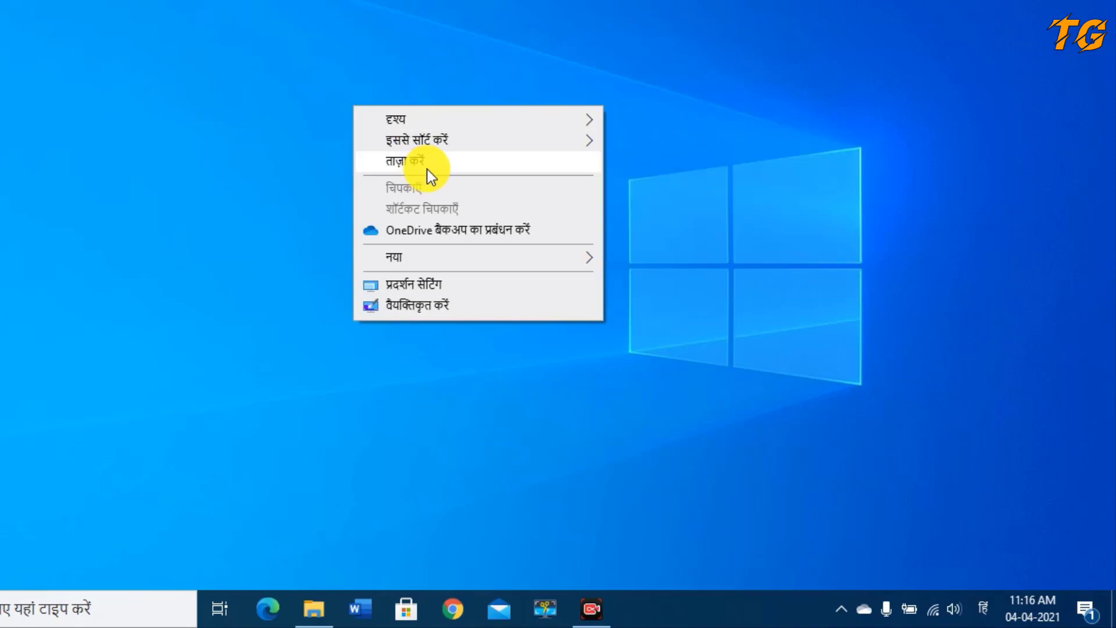
{"action": "mouse_move", "coordinate": [523, 261]}
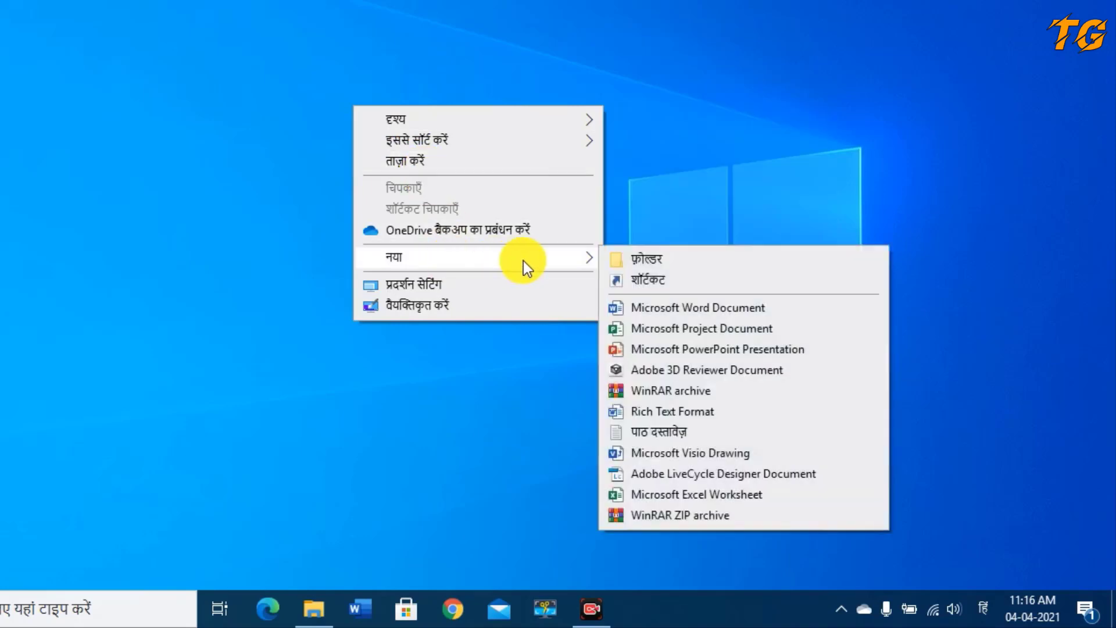
{"action": "left_click", "coordinate": [667, 261]}
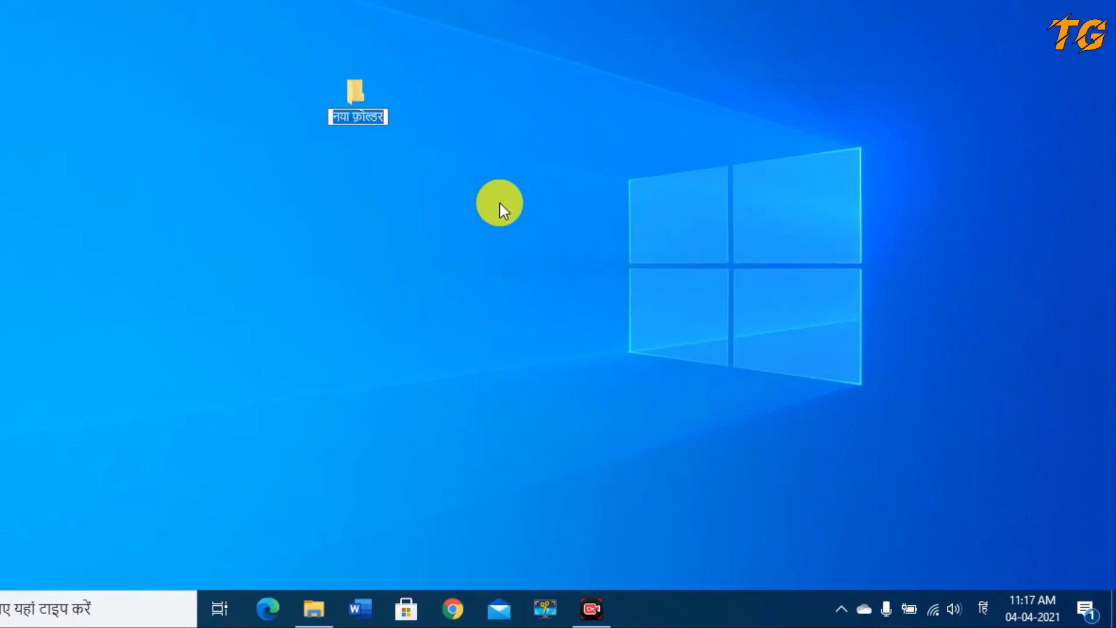
{"action": "key", "text": "Return"}
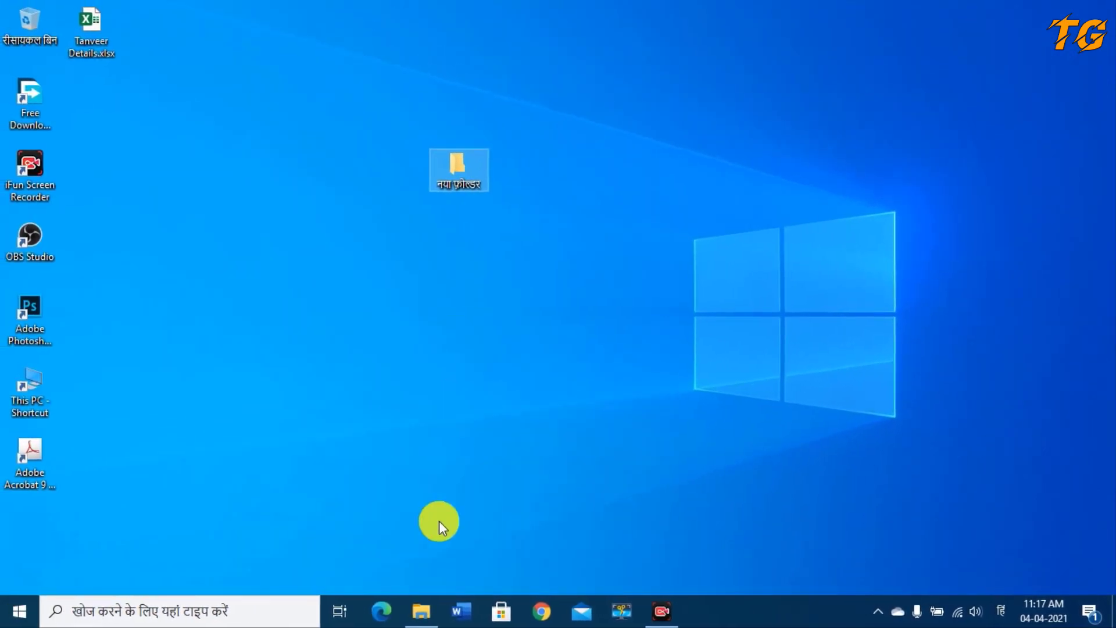
- Examine the File Explorer interface in Hindi on the This PC view, and close the window
{"action": "left_click", "coordinate": [420, 613]}
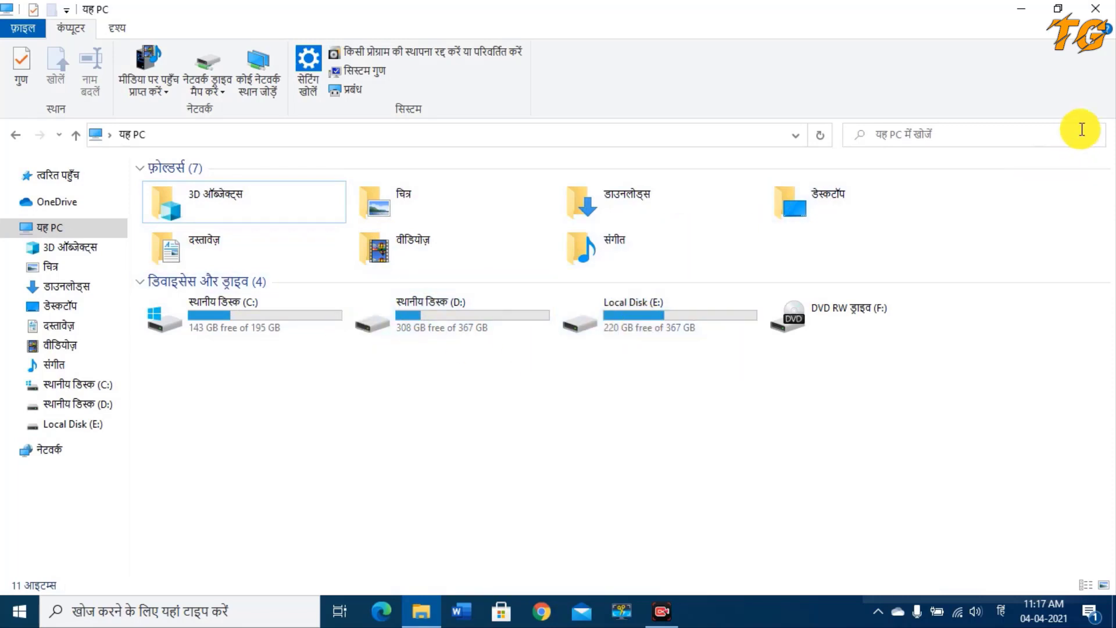
{"action": "left_click", "coordinate": [1102, 12]}
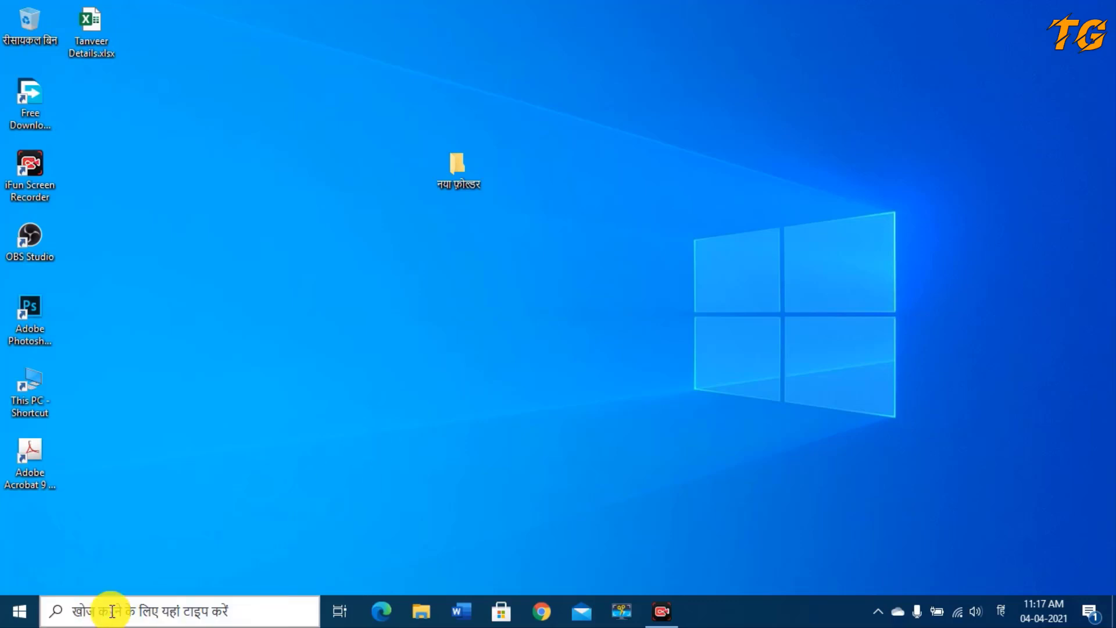
- Open the language page (भाषा) of the time and language section in the Windows Settings app
{"action": "key", "text": "super+x"}
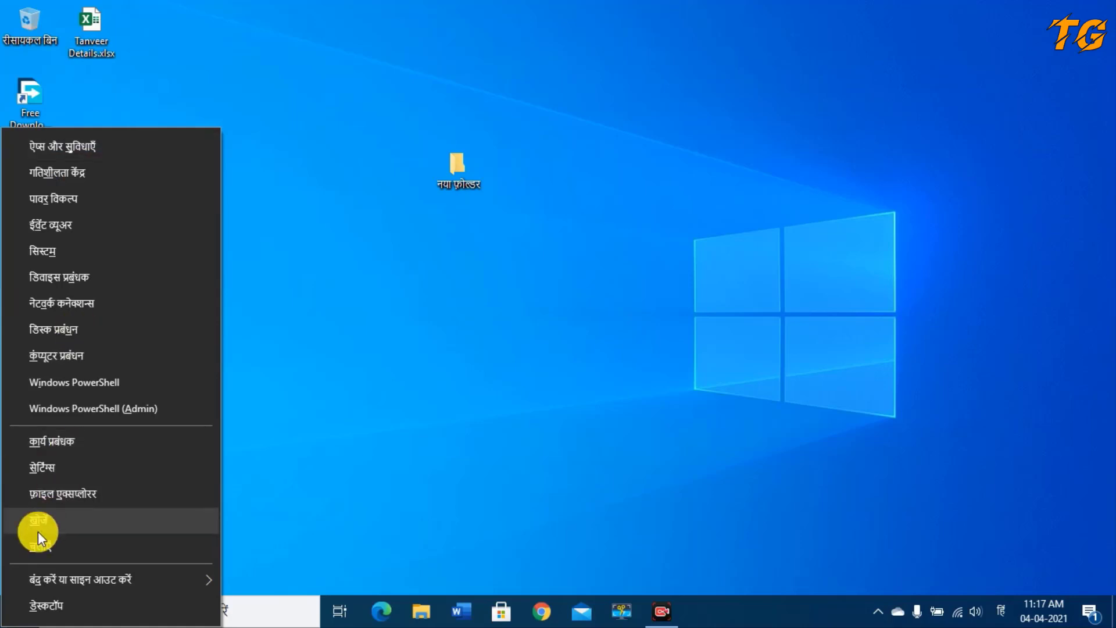
{"action": "left_click", "coordinate": [62, 466]}
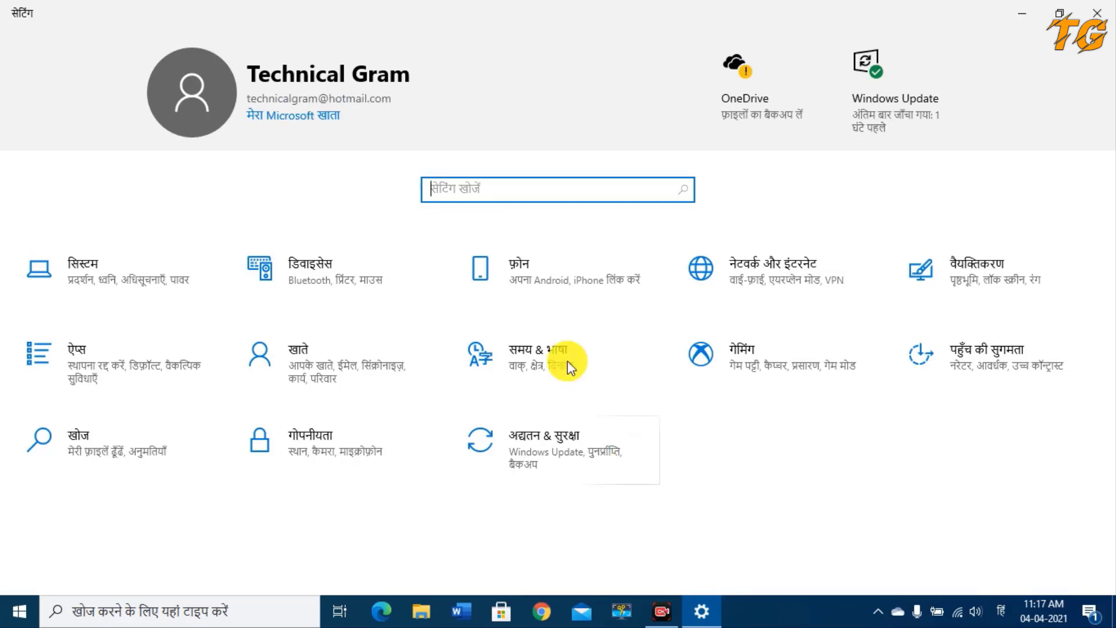
{"action": "left_click", "coordinate": [515, 358]}
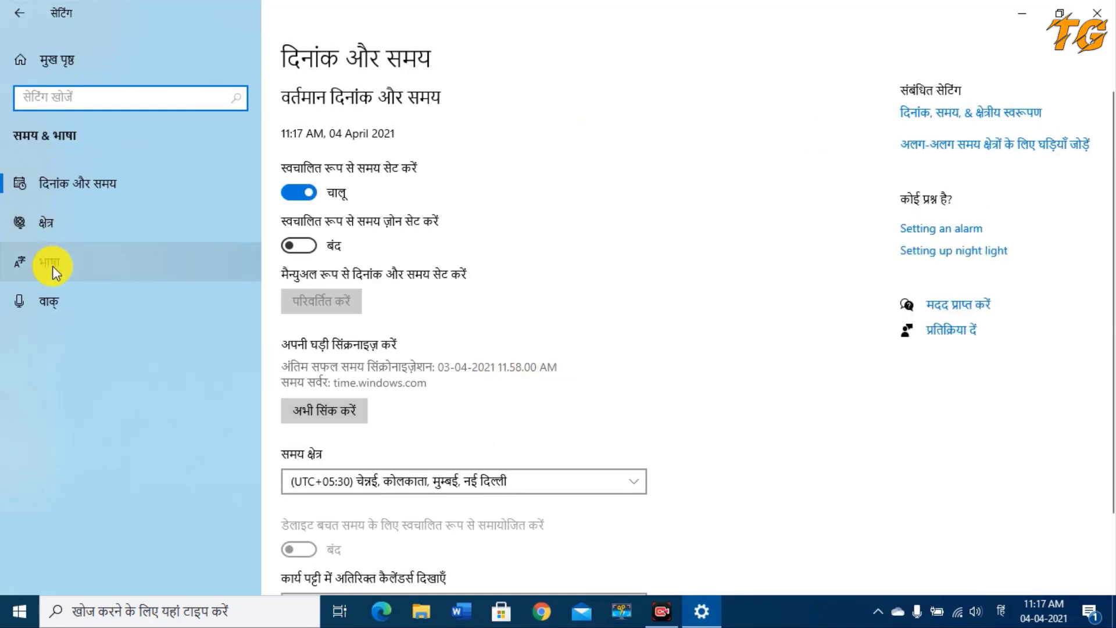
{"action": "left_click", "coordinate": [64, 266]}
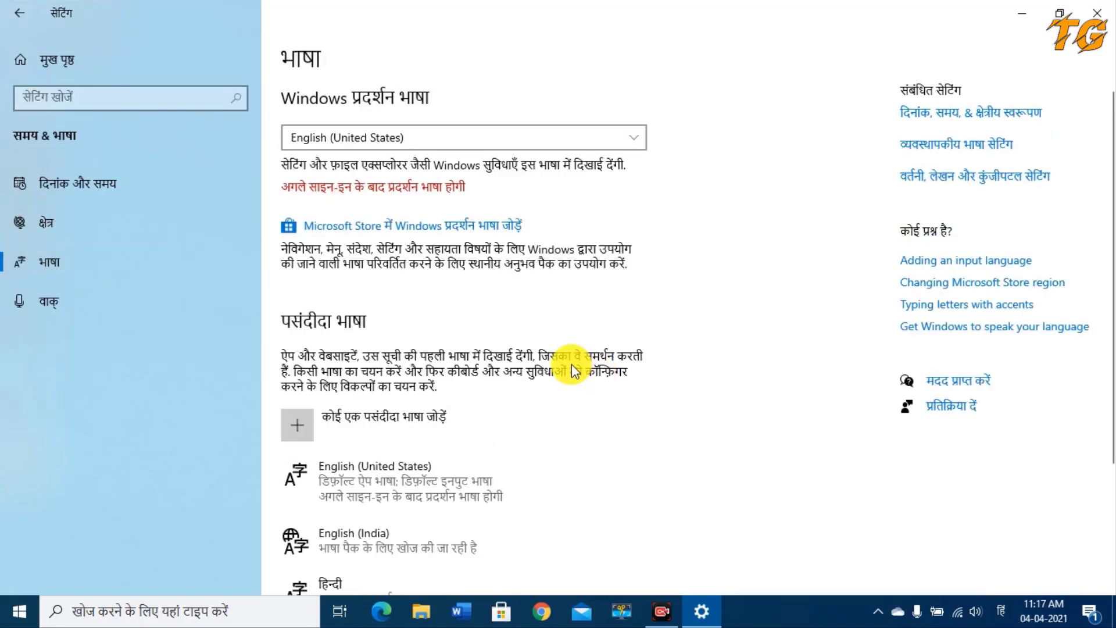
- Review the preferred languages list and choose English (United States) as the Windows display language
{"action": "scroll", "coordinate": [571, 364], "scroll_direction": "down", "scroll_amount": 3}
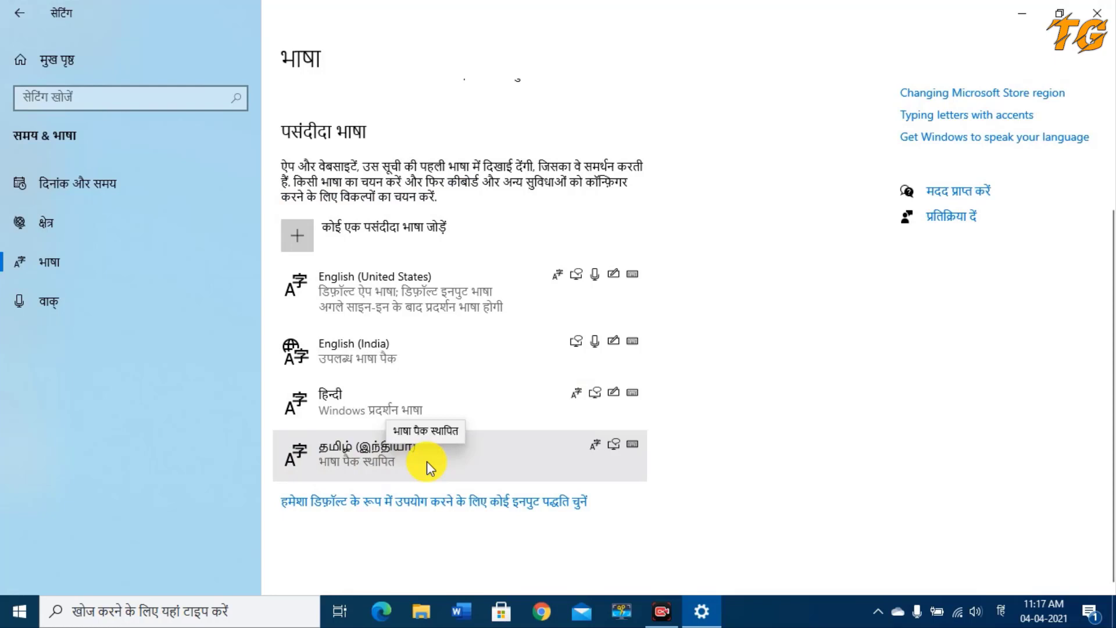
{"action": "scroll", "coordinate": [426, 460], "scroll_direction": "up", "scroll_amount": 3}
{"action": "left_click", "coordinate": [630, 142]}
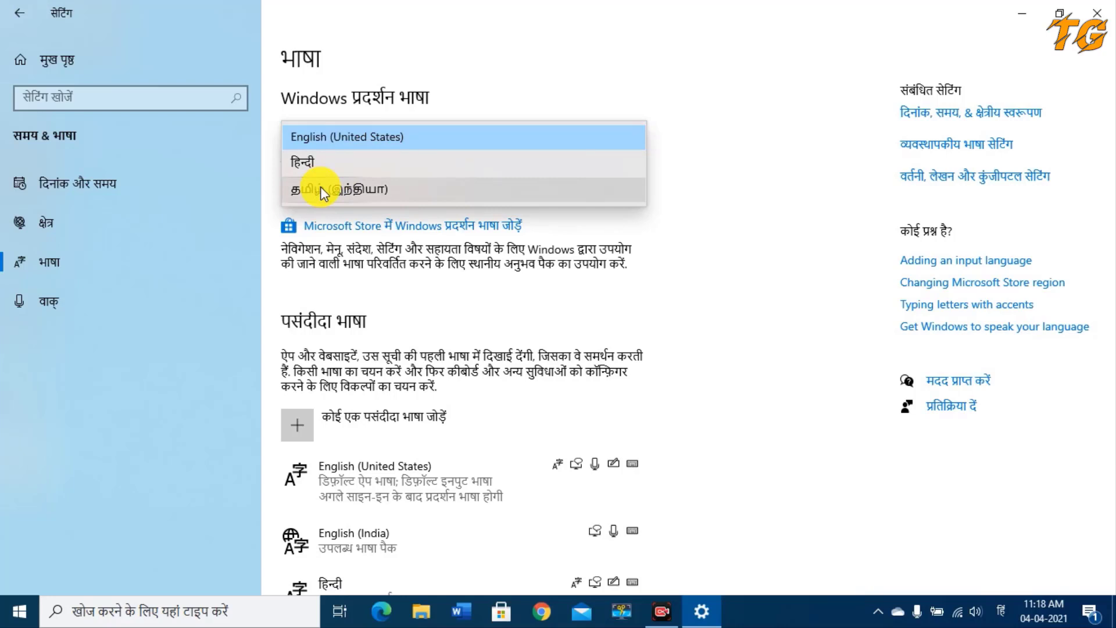
{"action": "left_click", "coordinate": [403, 137]}
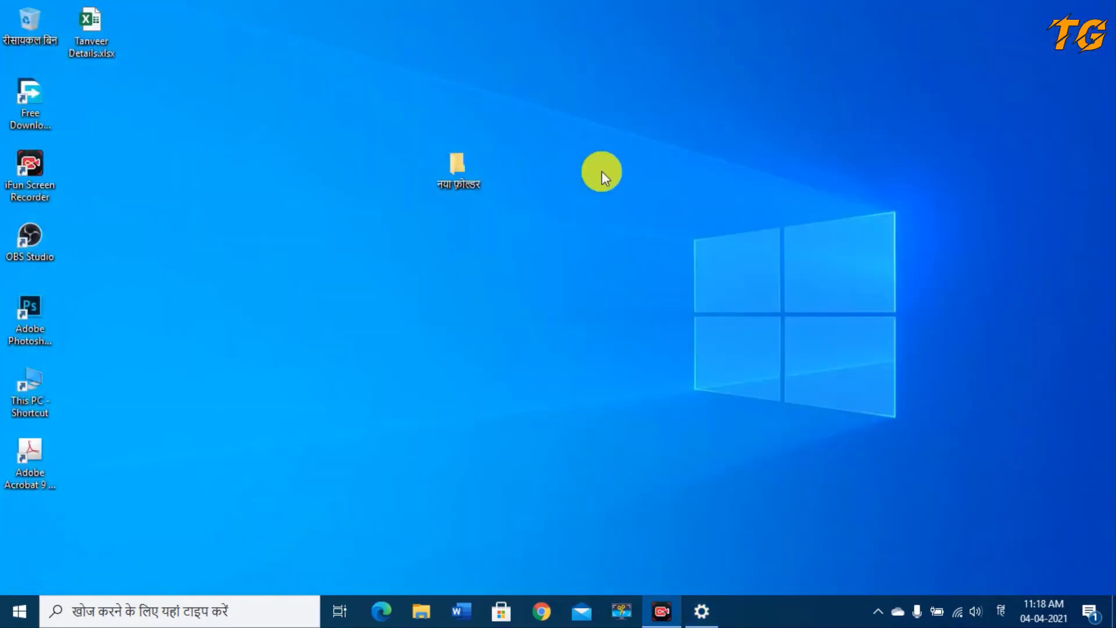
{"action": "right_click", "coordinate": [427, 276]}
{"action": "left_click", "coordinate": [459, 322]}
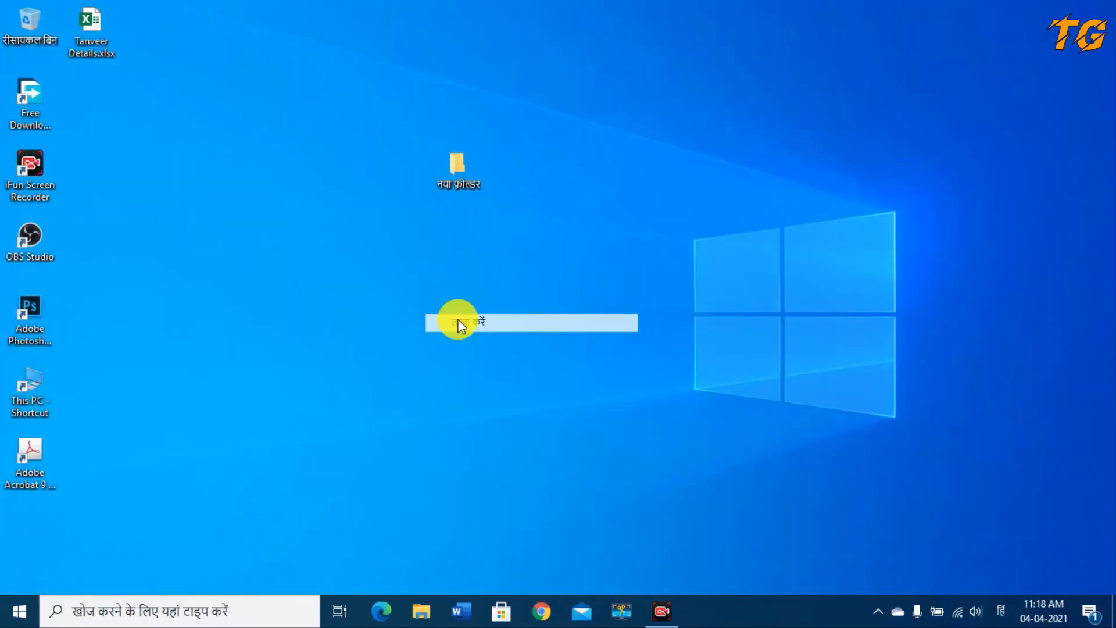
{"action": "right_click", "coordinate": [420, 270]}
{"action": "left_click", "coordinate": [451, 316]}
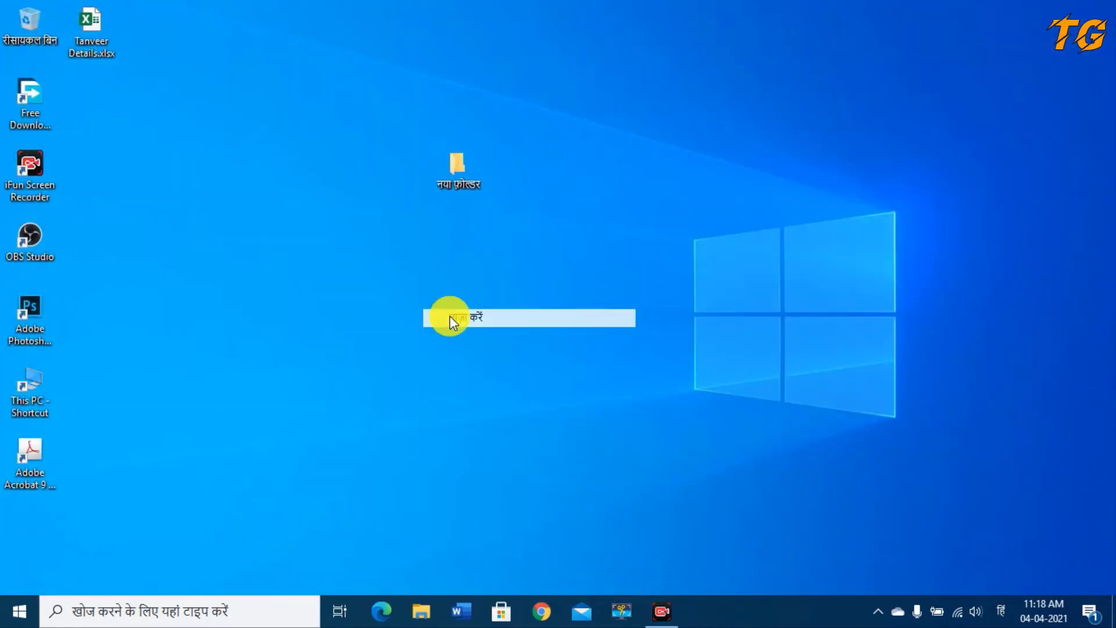
{"action": "right_click", "coordinate": [399, 256]}
{"action": "left_click", "coordinate": [438, 308]}
{"action": "right_click", "coordinate": [406, 264]}
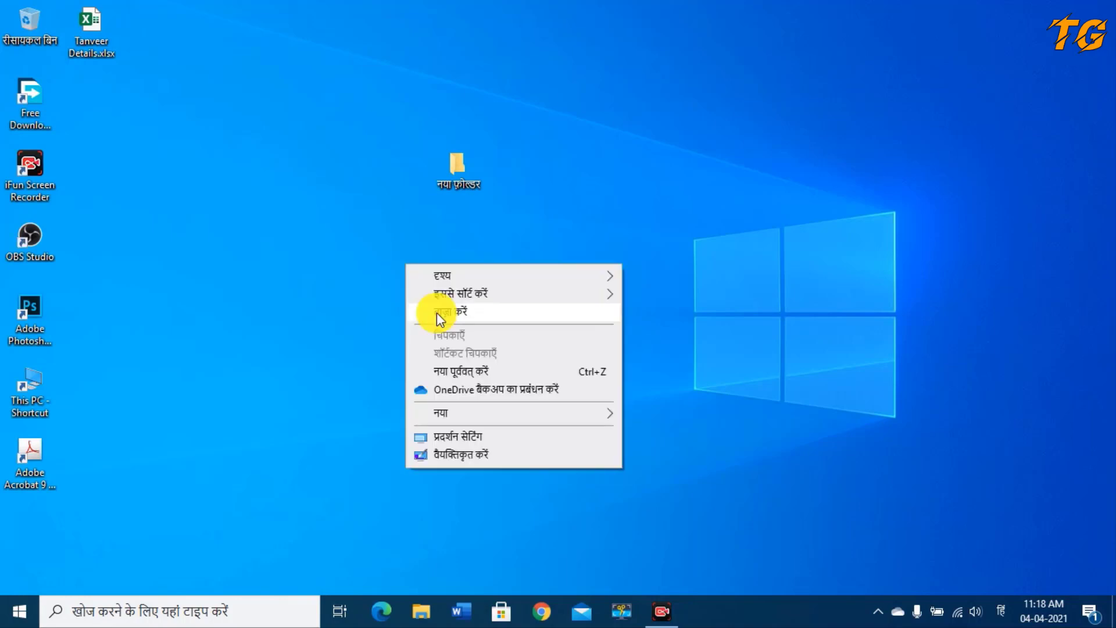